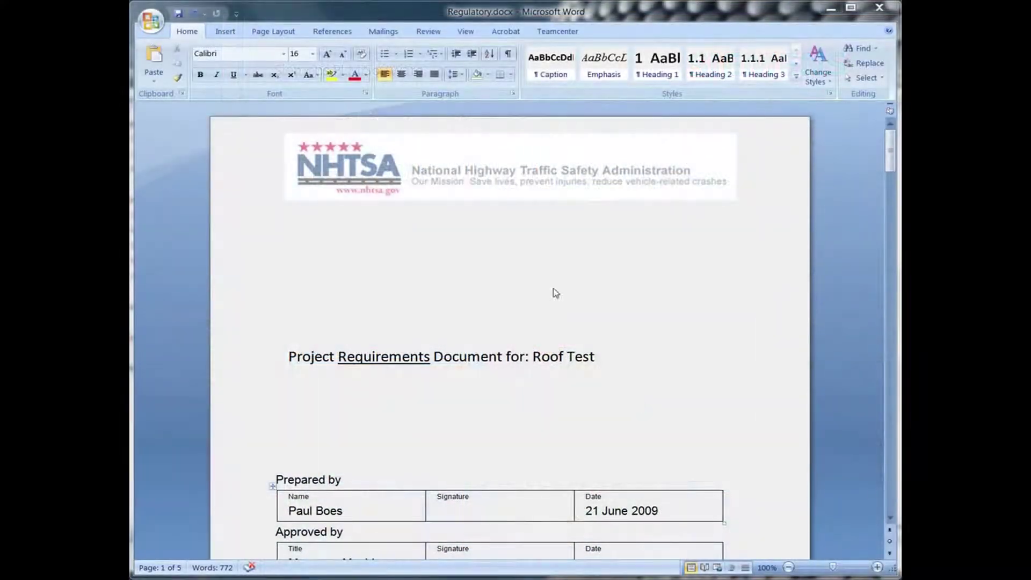
drag(890, 151, 892, 301)
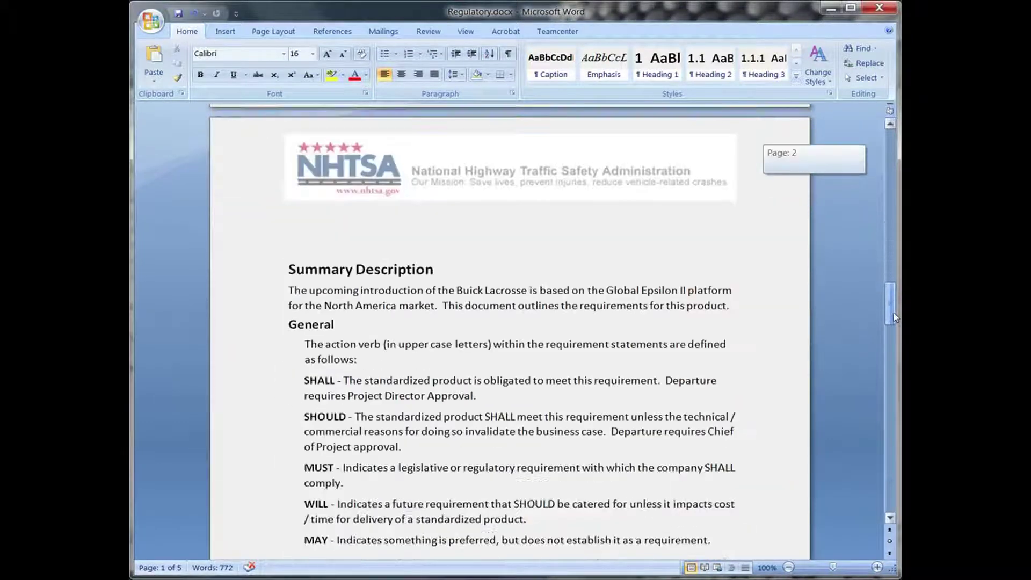
drag(895, 301, 892, 345)
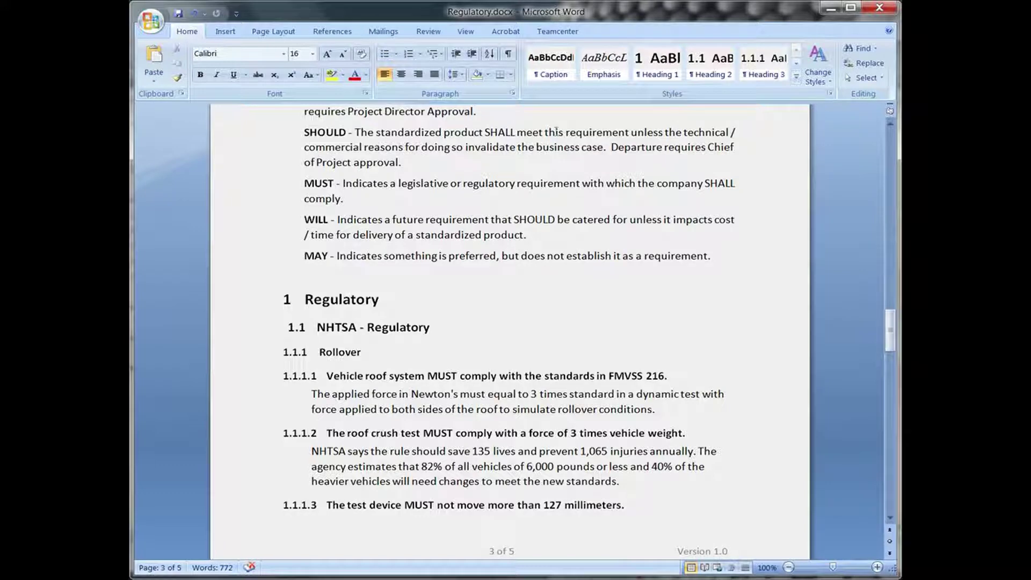
Save the Word requirements document to the Teamcenter Home folder as 'Roof Test', then select REQ-000005
click(557, 31)
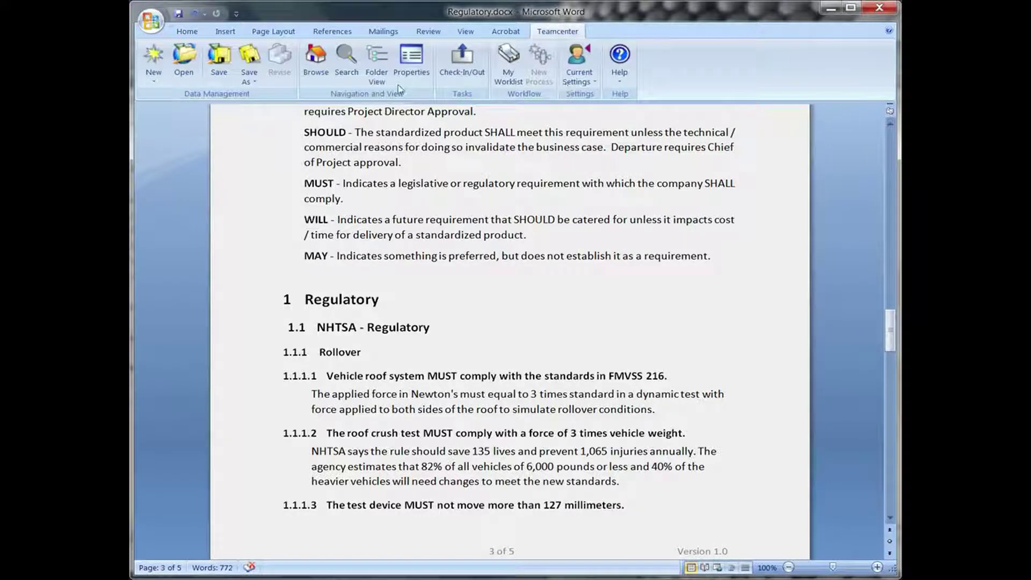
click(376, 61)
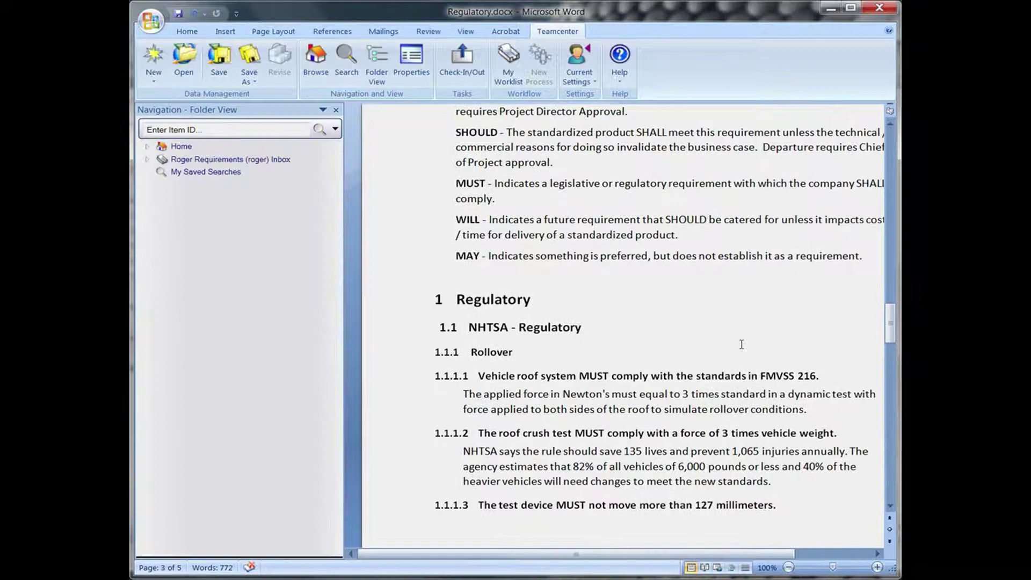
click(181, 146)
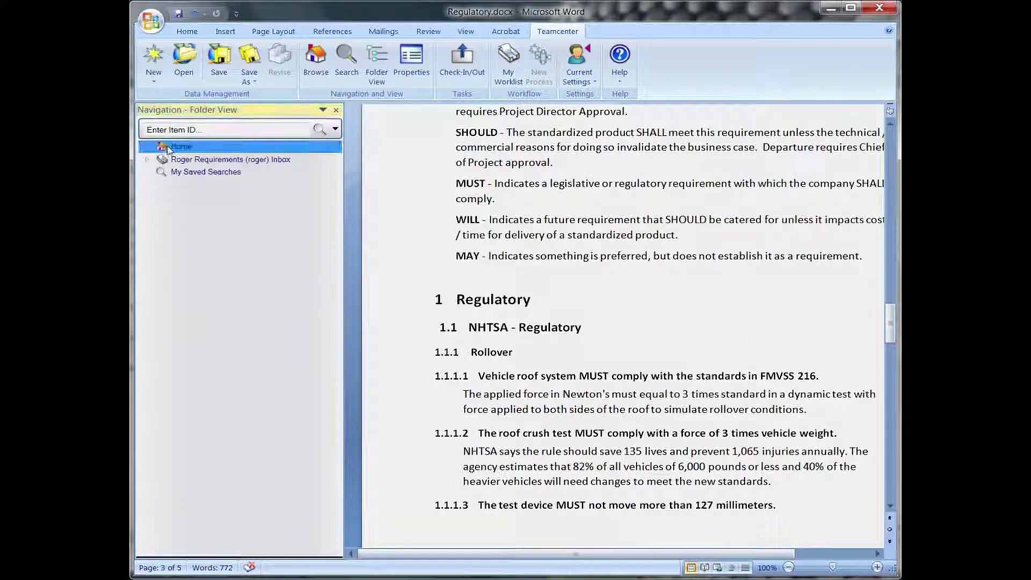
click(222, 60)
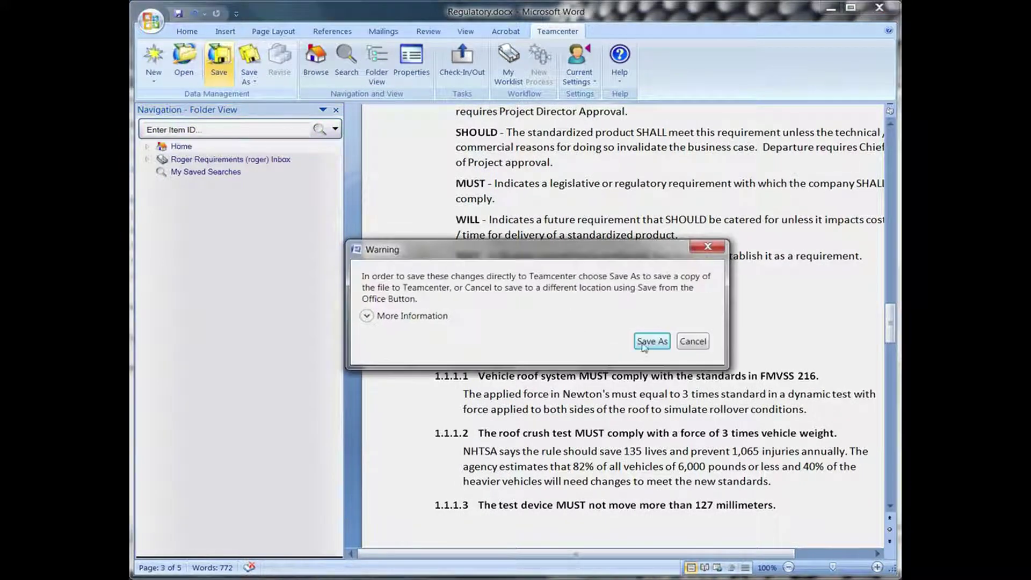
click(643, 347)
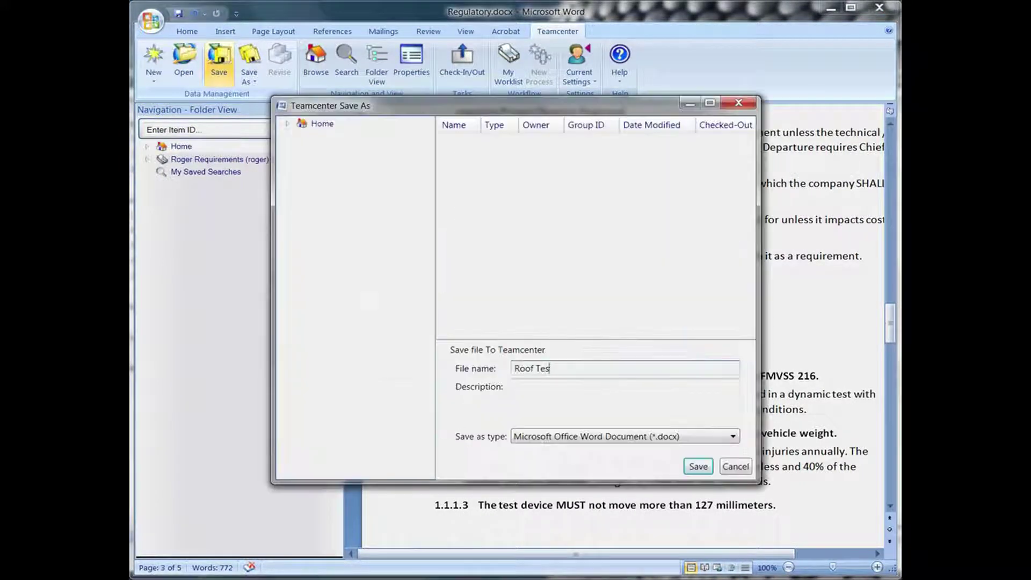
click(697, 466)
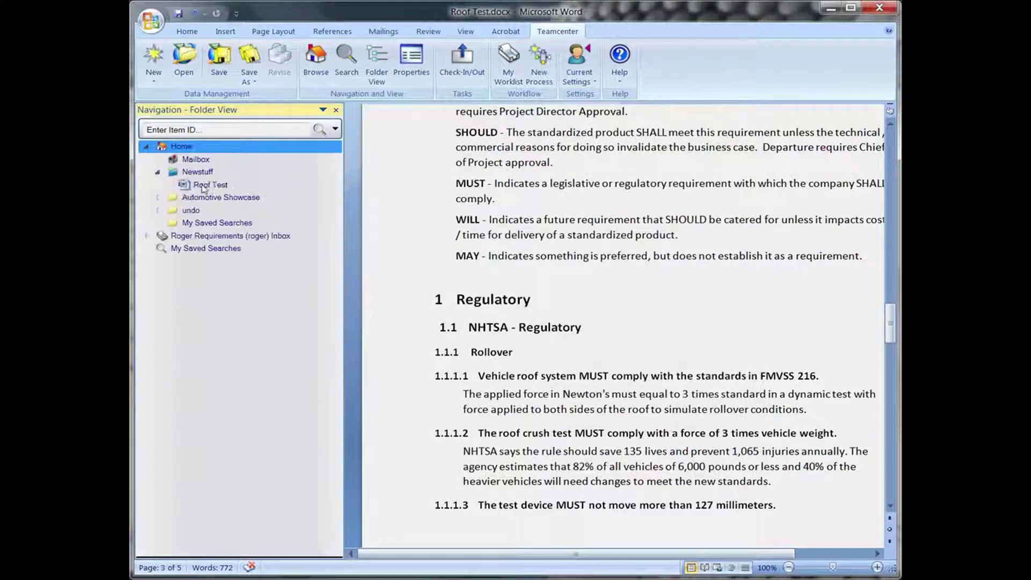
click(539, 58)
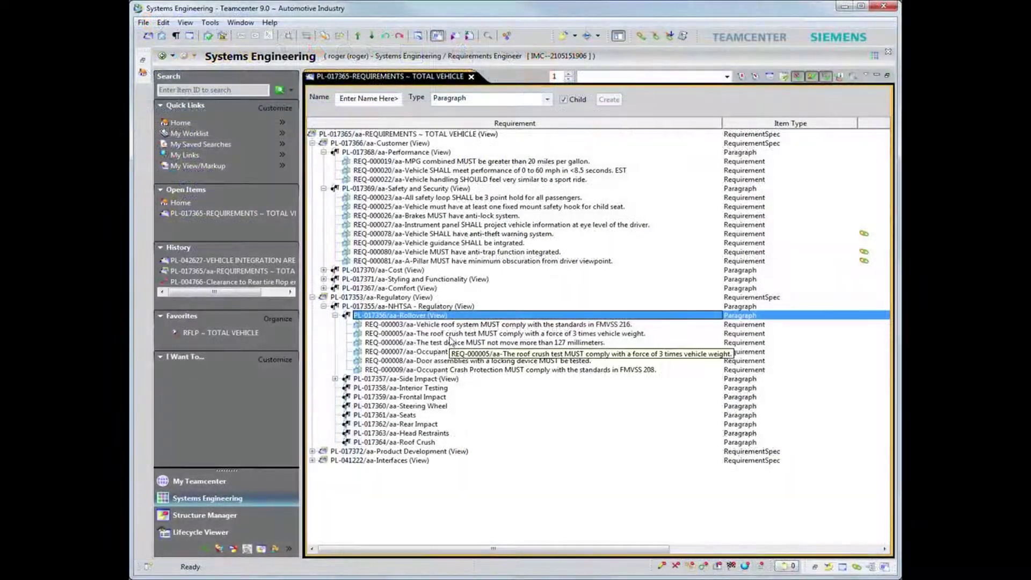
click(448, 335)
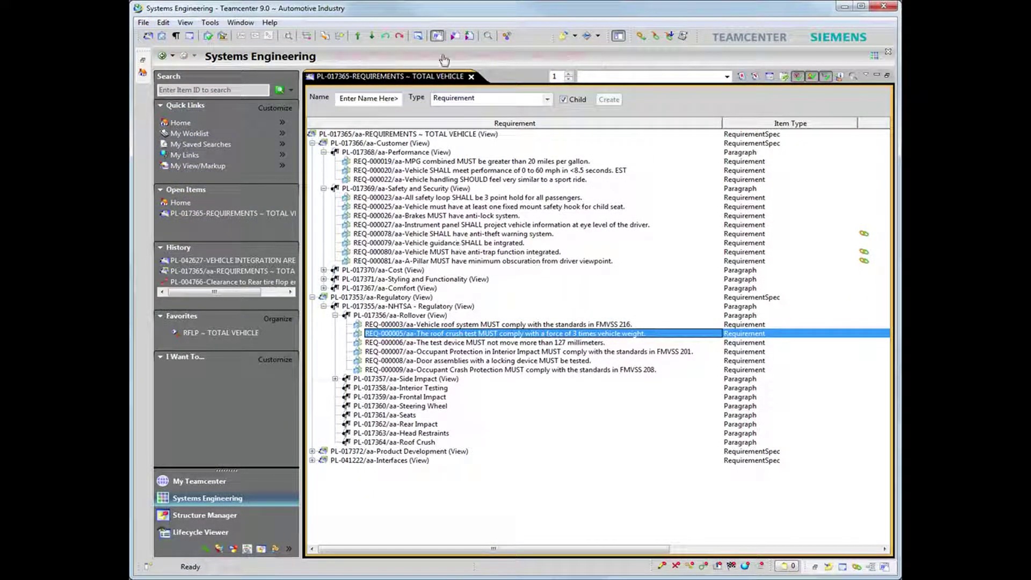
Show the text of the roof crush requirement REQ-000005 in the MS Word view
click(437, 37)
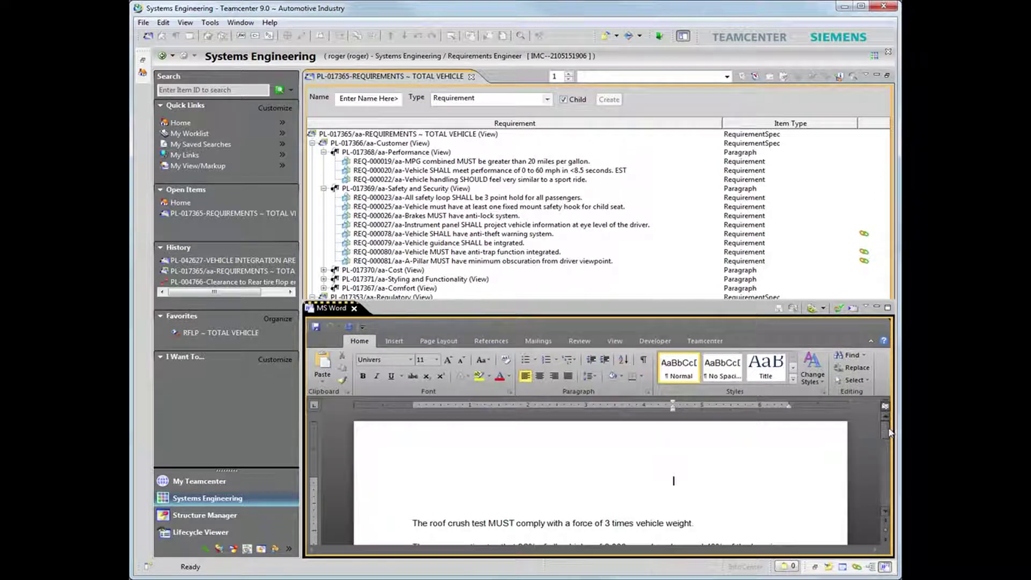
drag(885, 429, 889, 441)
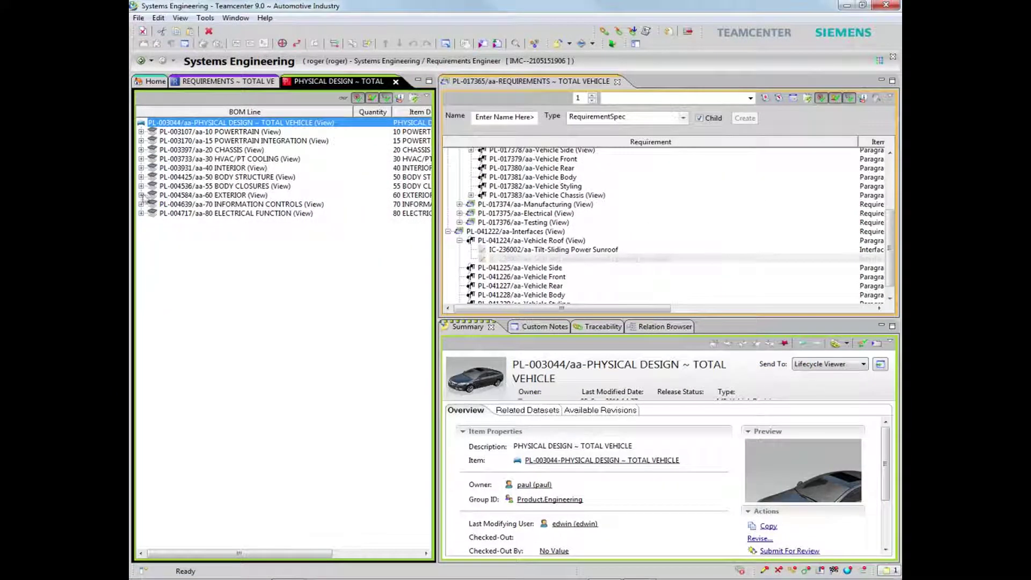
Expand 60 EXTERIOR, check 60.3 ROOF CLOSURE, and maximize the sunroof seal interface IC-236003 summary
click(142, 195)
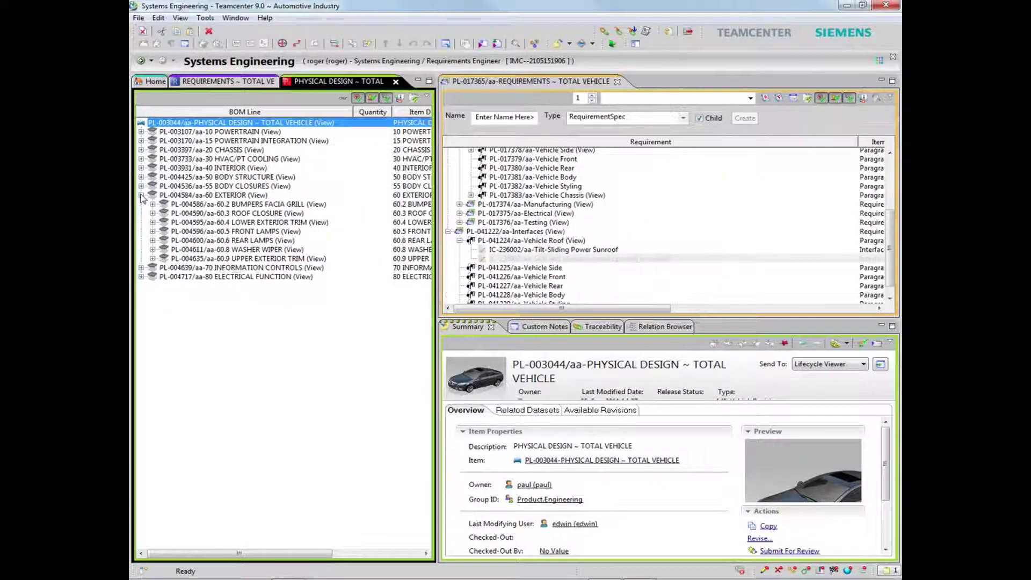
click(515, 259)
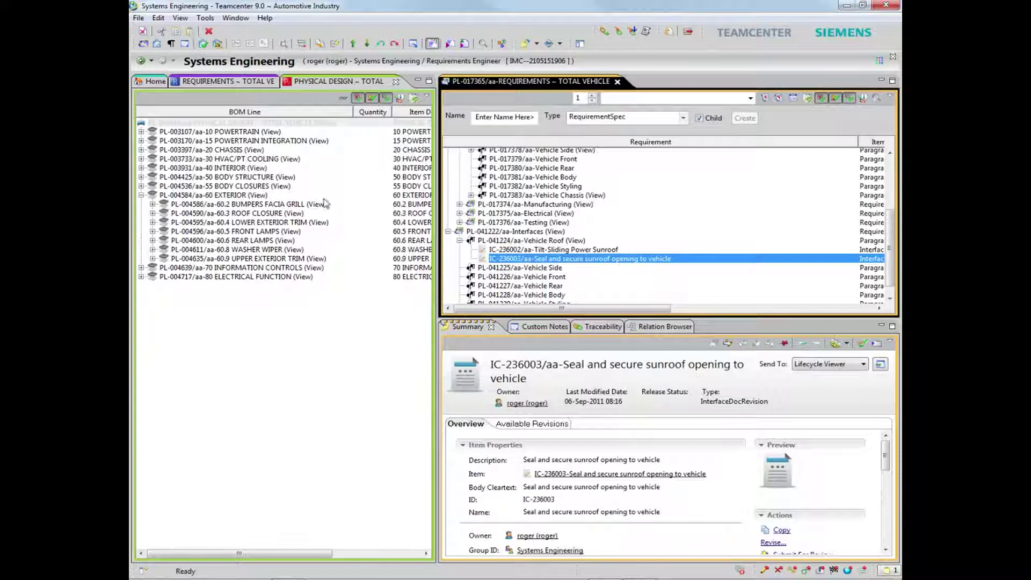
click(272, 214)
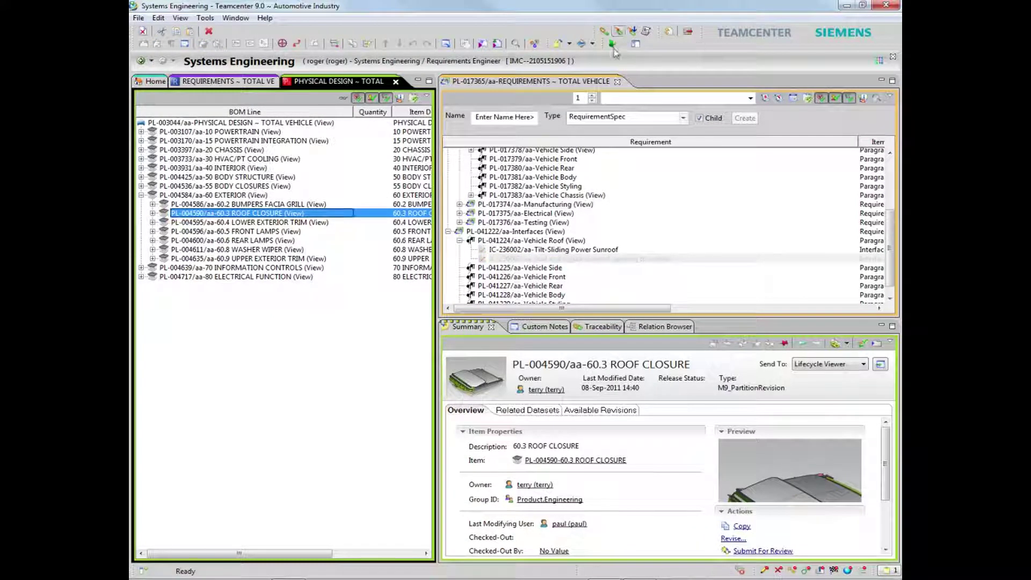
click(700, 259)
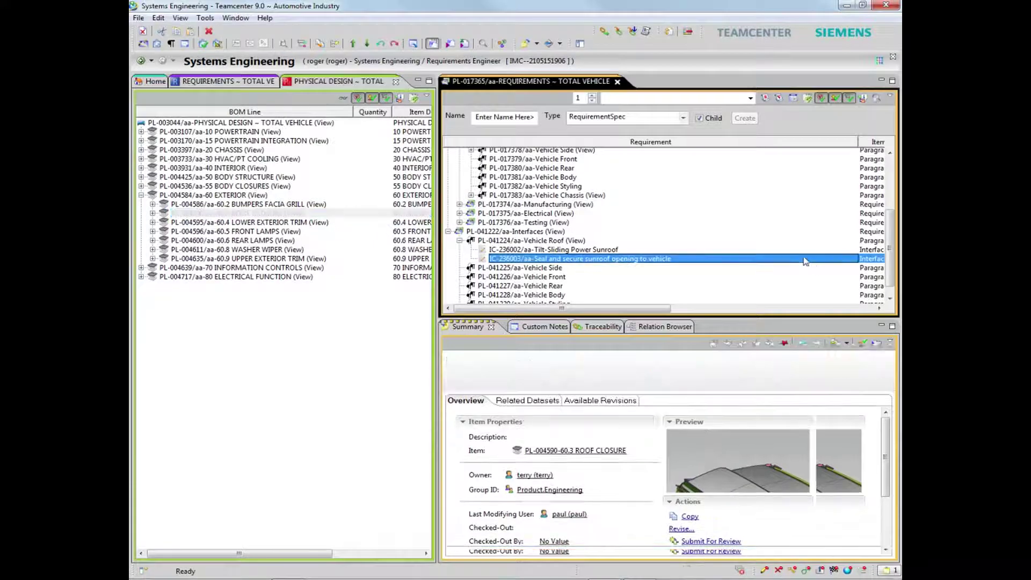
click(892, 326)
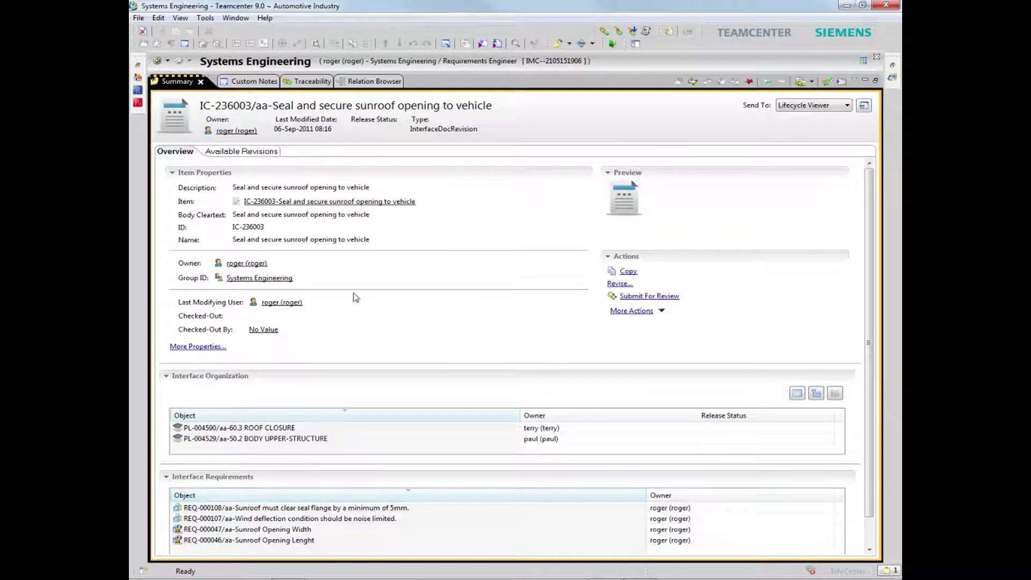
Show IC-236003's one-level predecessor requirements and successor parts in the Relation Browser
click(364, 82)
right_click(284, 152)
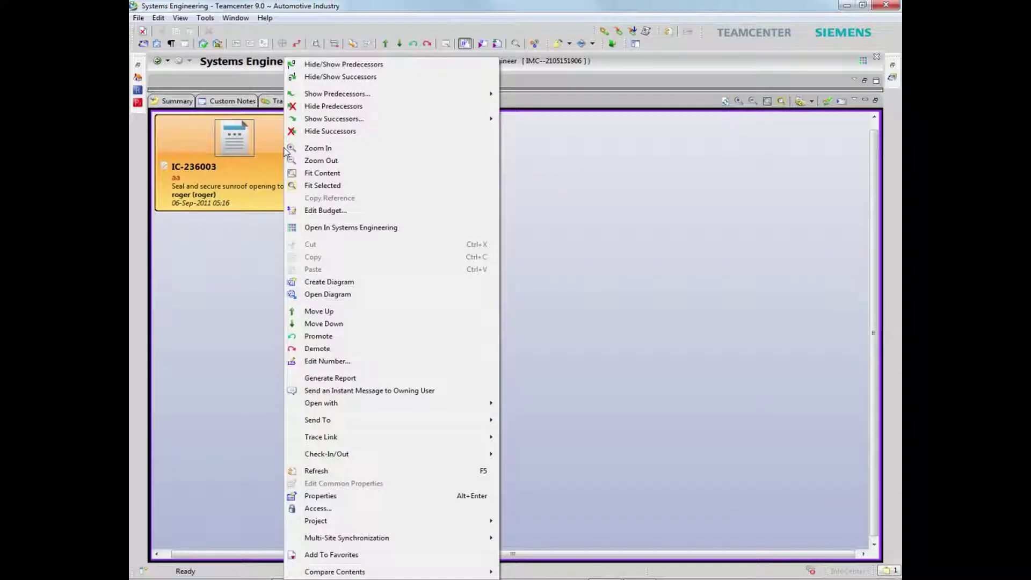
mouse_move(336, 94)
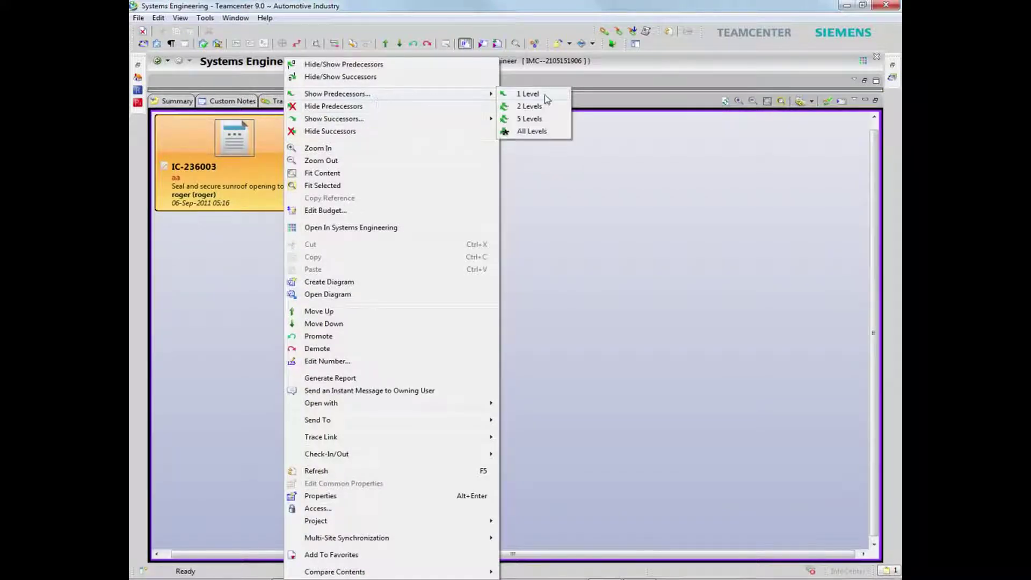
click(538, 131)
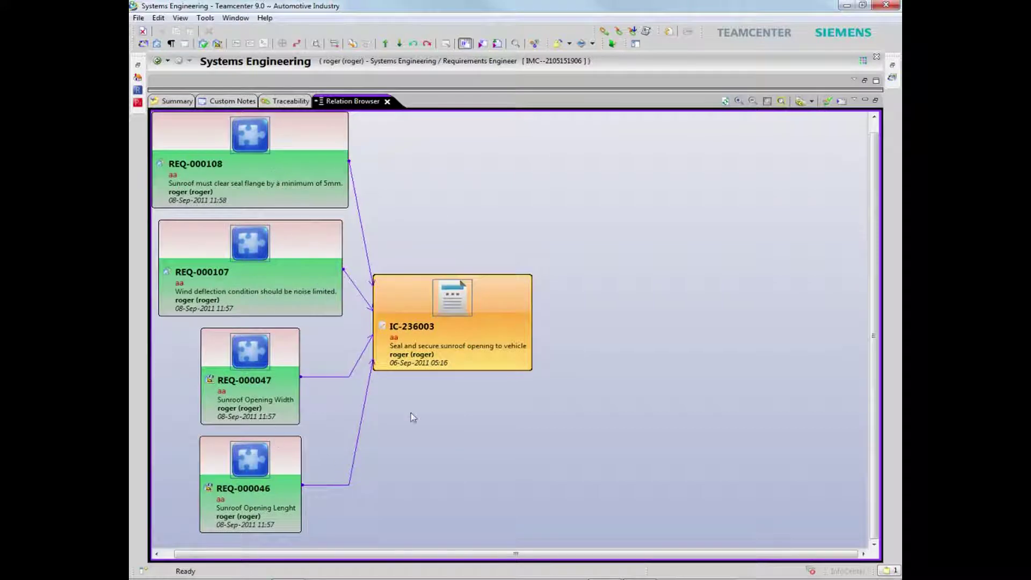
right_click(487, 334)
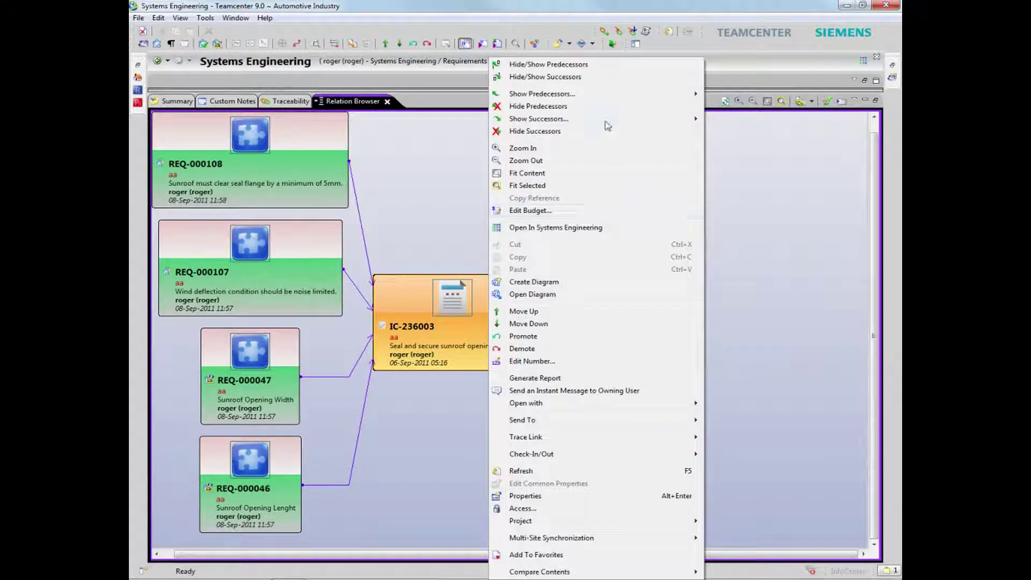
mouse_move(537, 118)
click(730, 157)
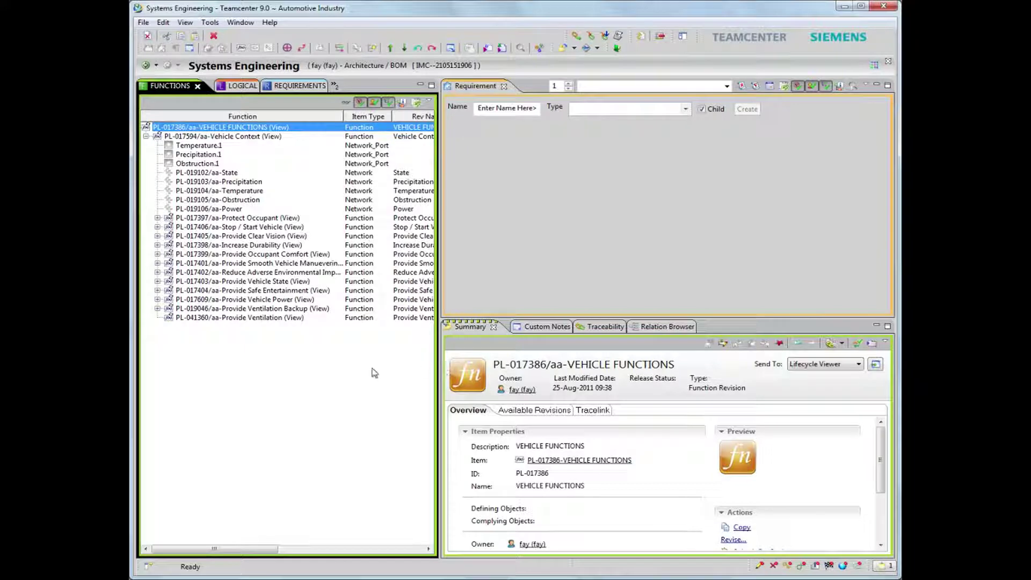
Create and save a new empty diagram for the Provide Ventilation function, hiding the summary
right_click(274, 319)
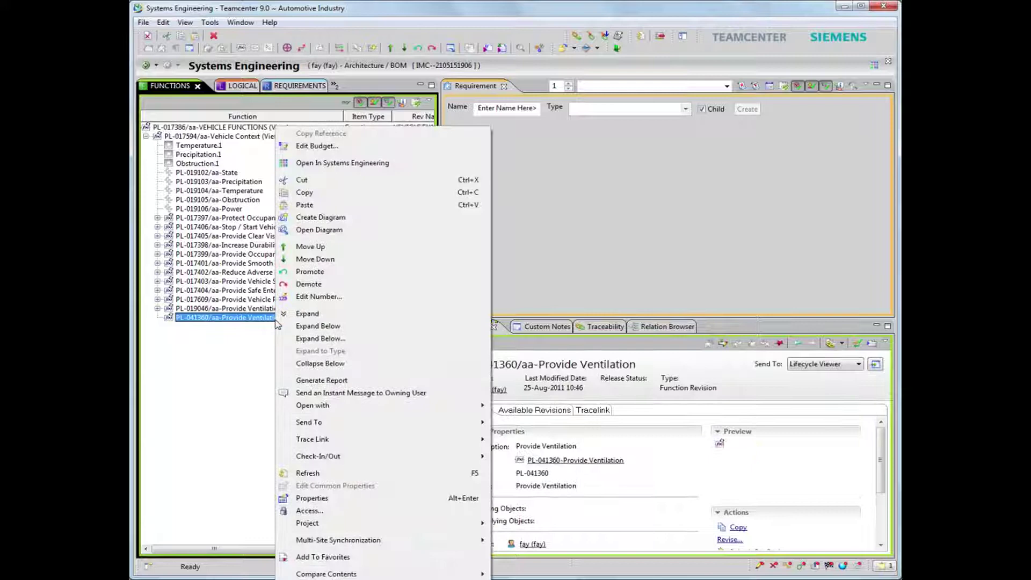
click(342, 231)
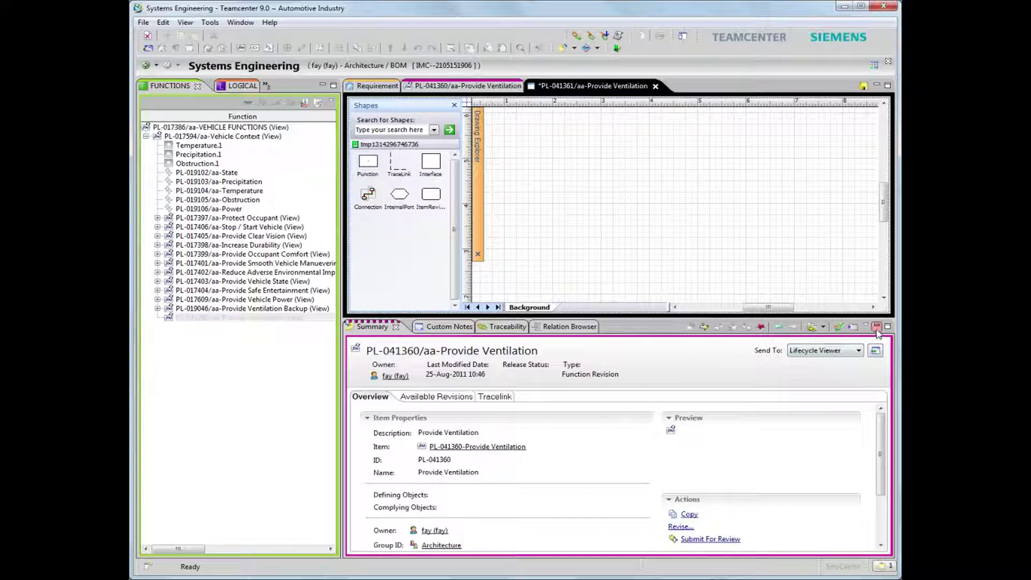
click(876, 327)
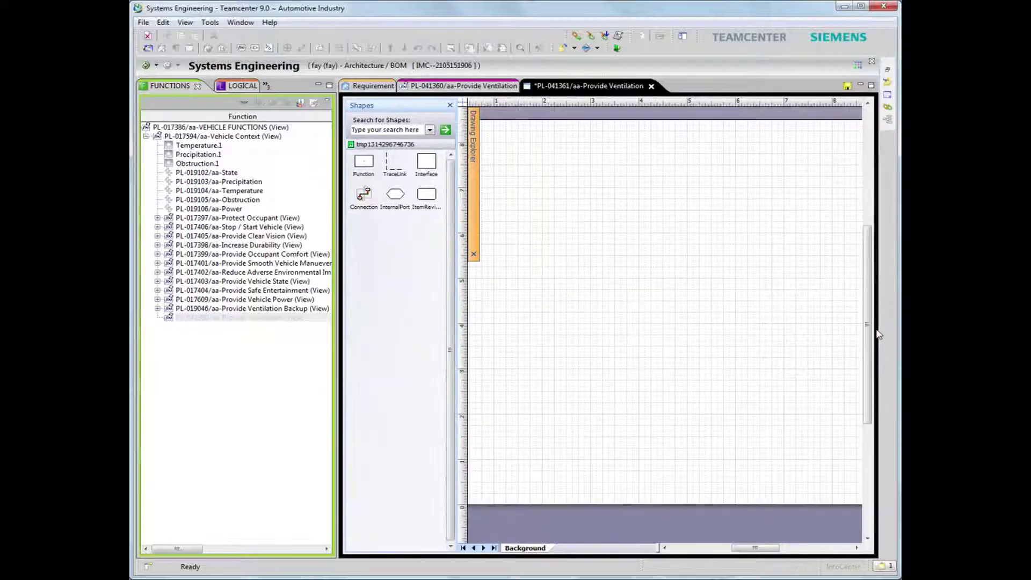
click(847, 85)
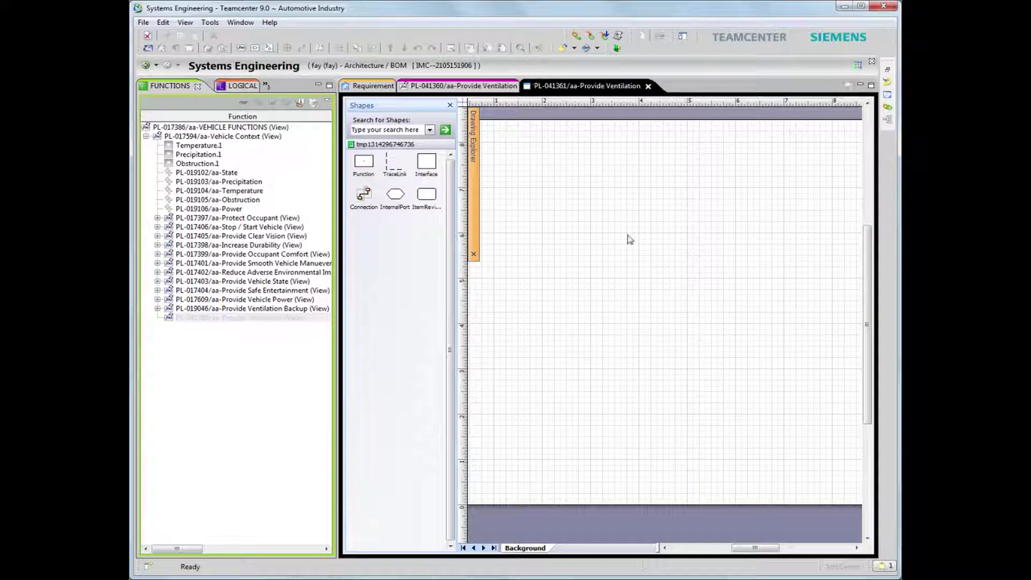
Place a function block on the diagram and name it Control
click(365, 164)
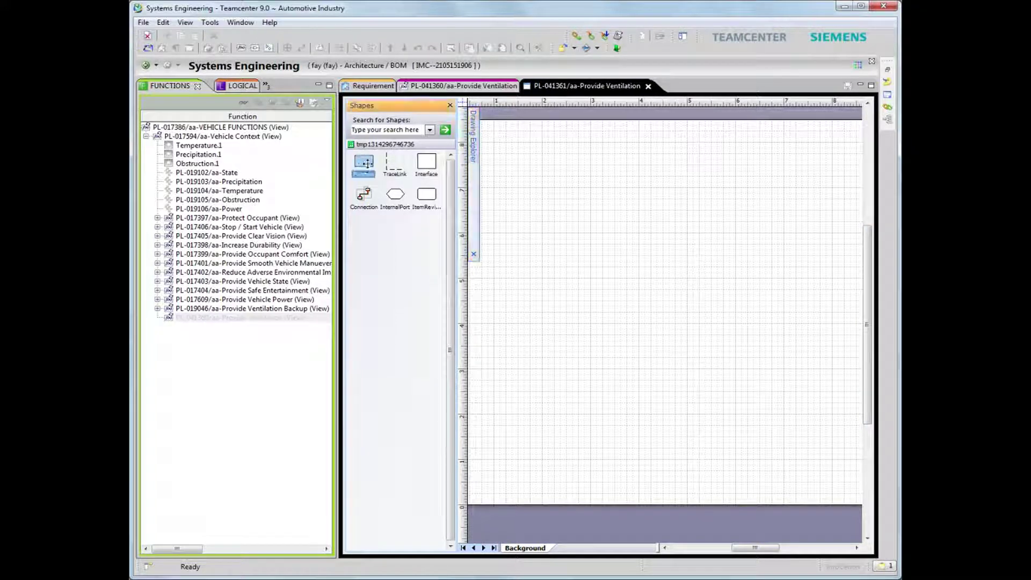
drag(365, 164, 702, 218)
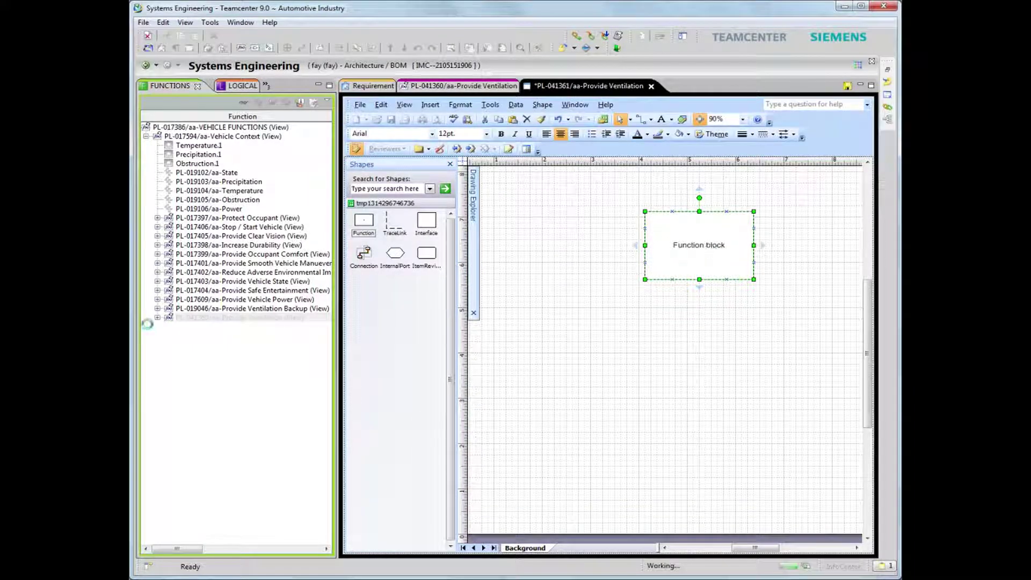
click(159, 320)
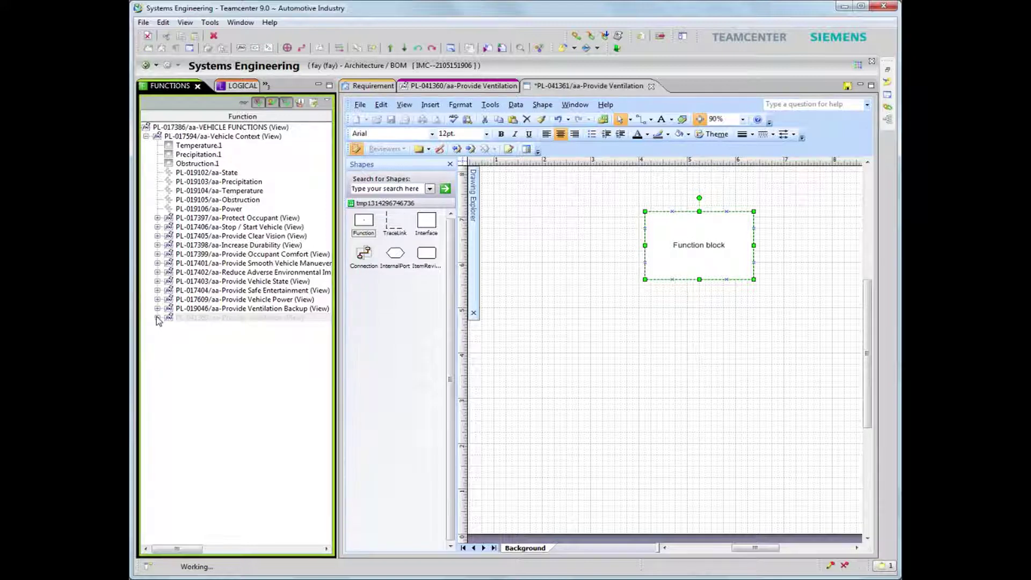
double_click(711, 252)
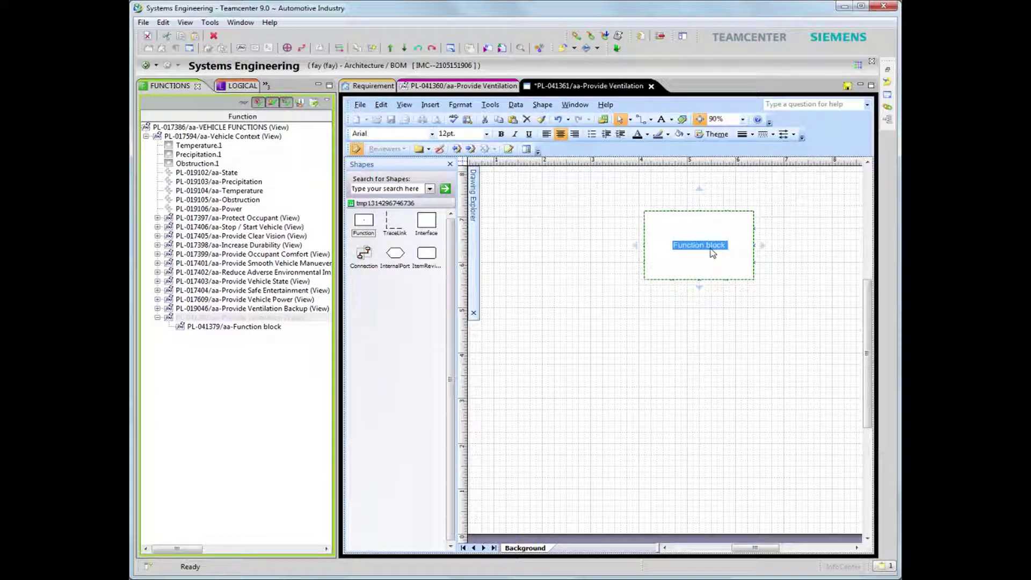
text(C)
text(ontrol)
click(723, 301)
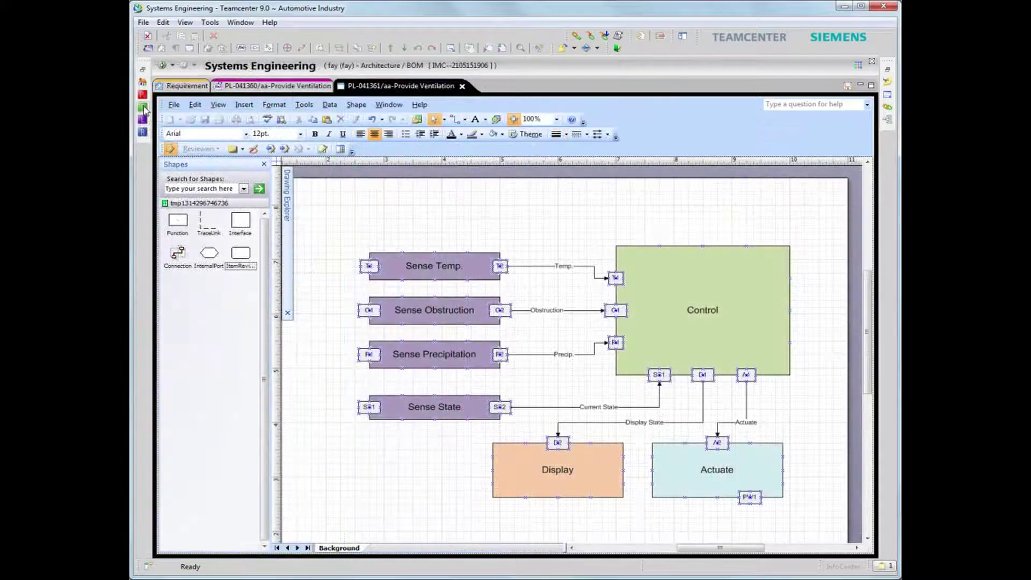
Show the lines connected to the Actuate flow in the Provide Ventilation functions tree
click(142, 107)
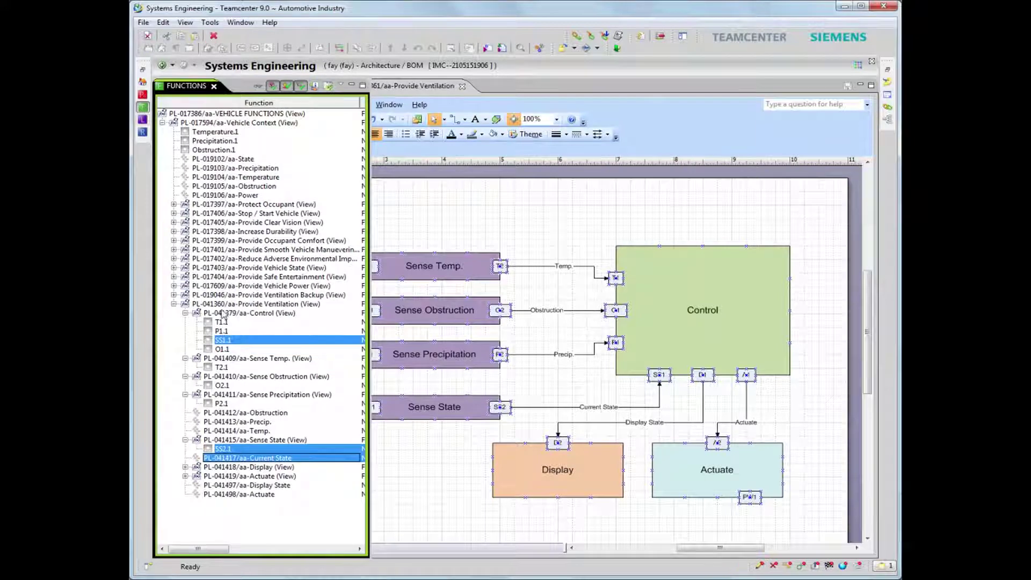
click(244, 495)
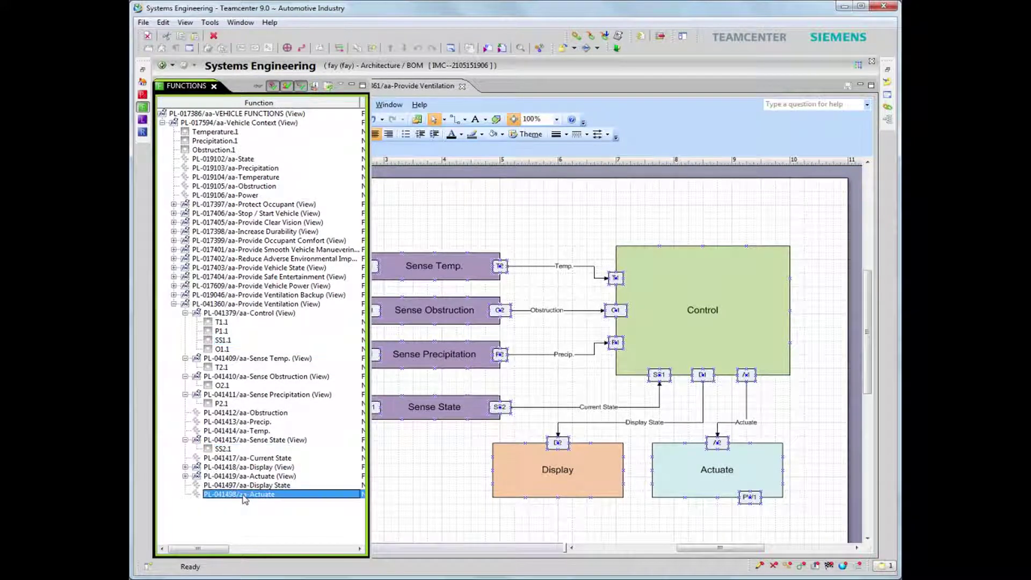
right_click(243, 495)
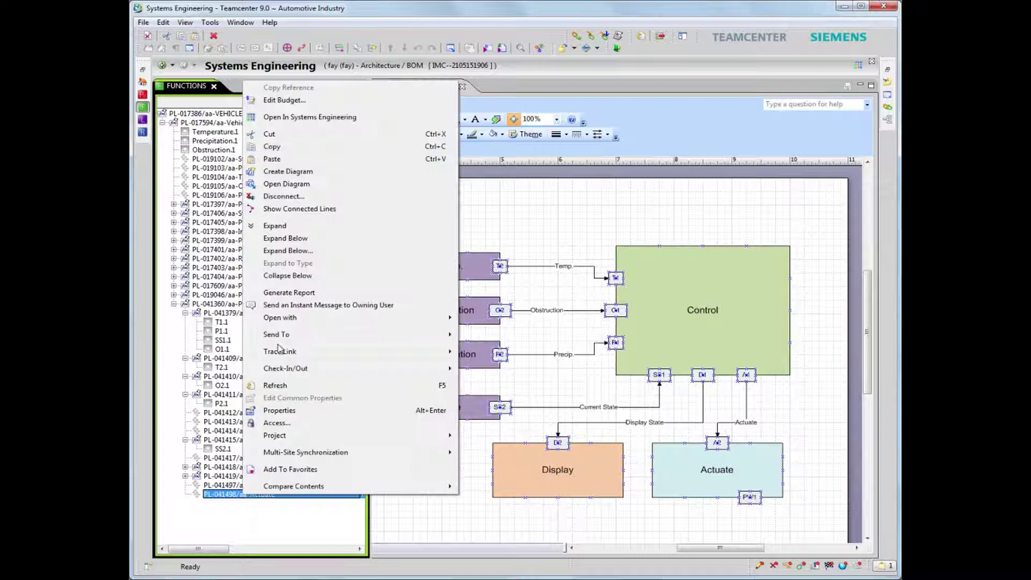
click(279, 211)
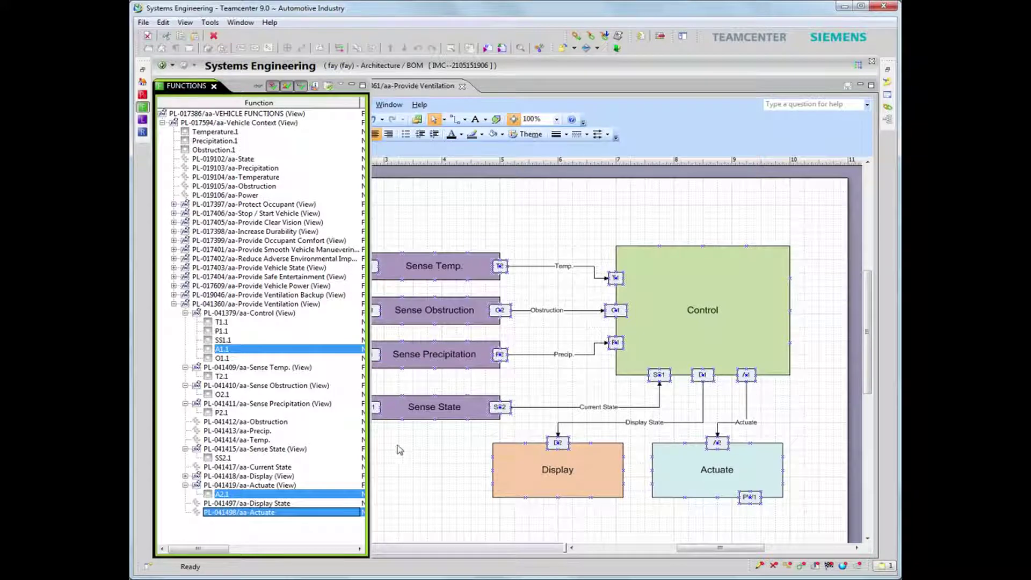
Select the opening-at-100F requirements REQ-000070 and REQ-000071, then the Sense Temp. function
click(143, 133)
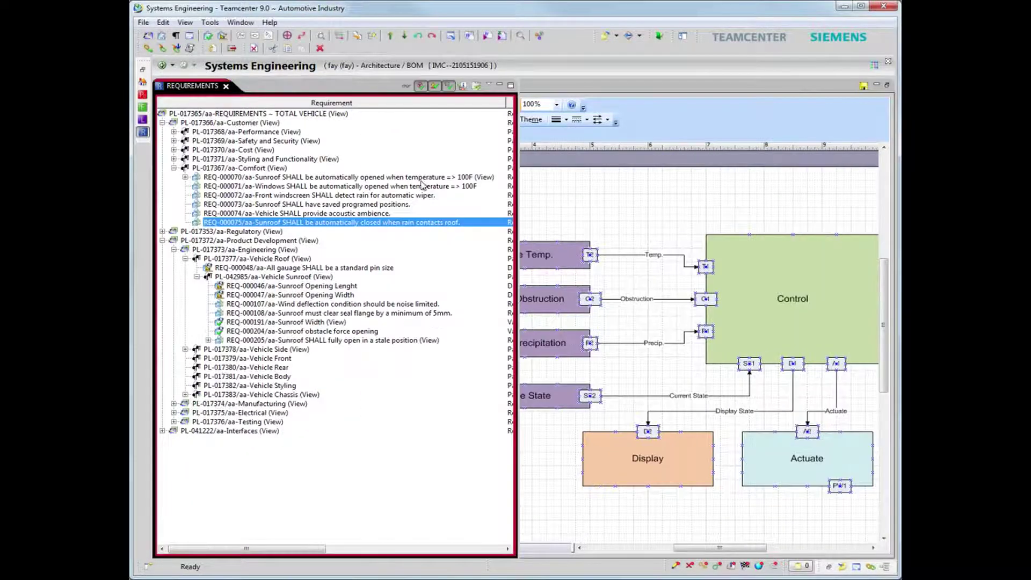
click(422, 178)
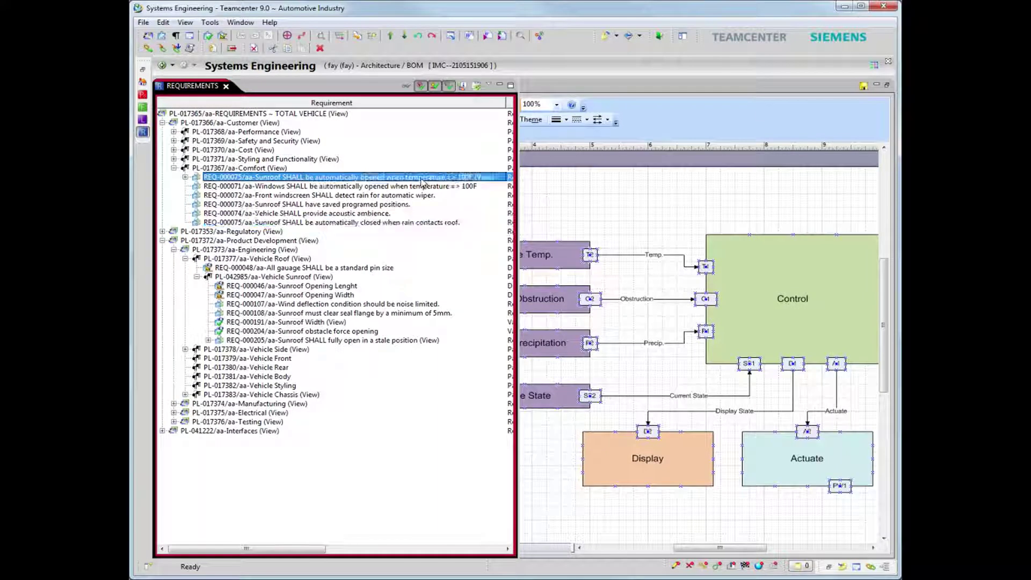
shift+click(424, 187)
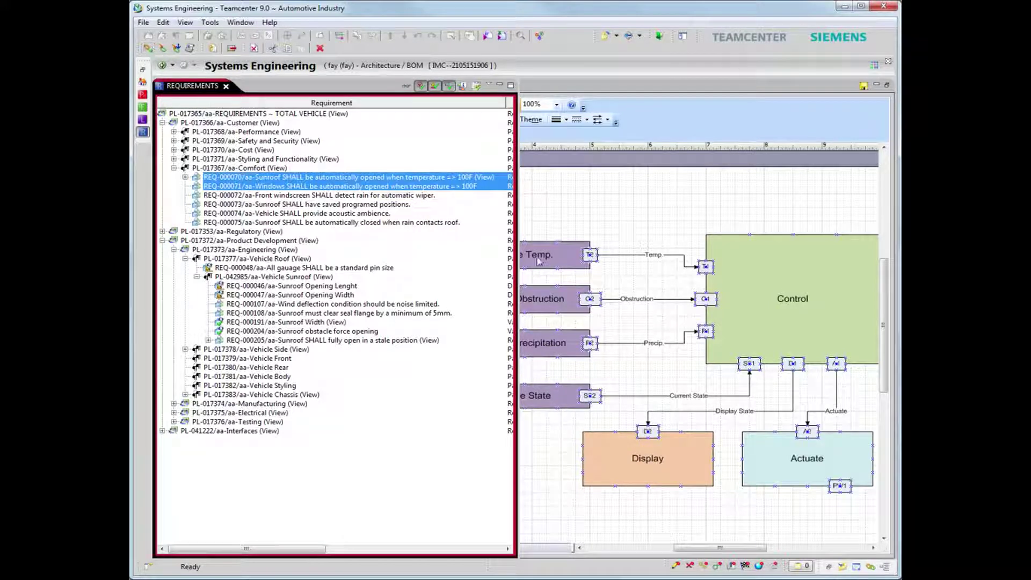
click(567, 258)
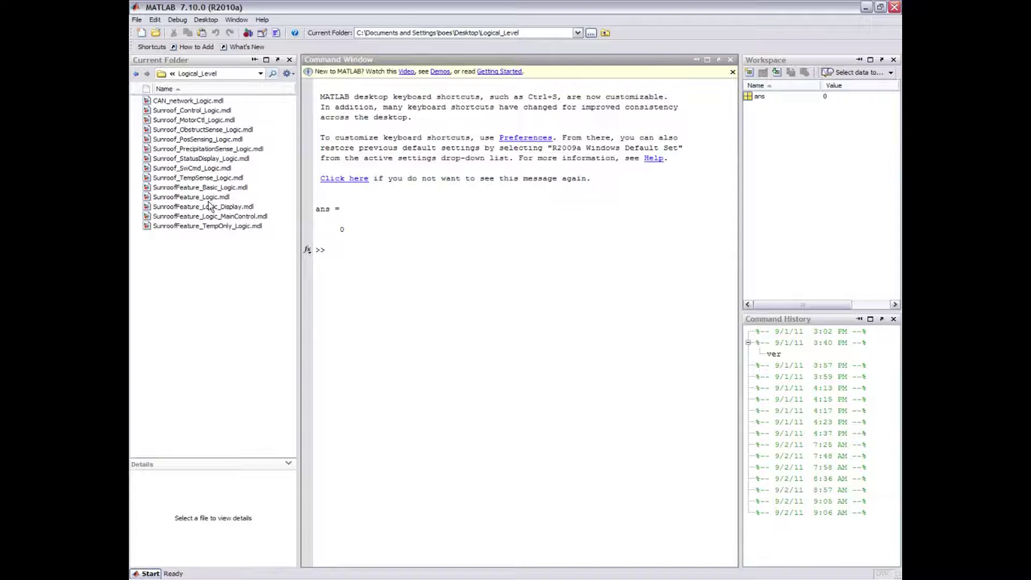
Open SunroofFeature_Logic.mdl through MainControl and Sunroof_Control_Logic to the SunRoof Control Function chart
click(207, 198)
double_click(207, 198)
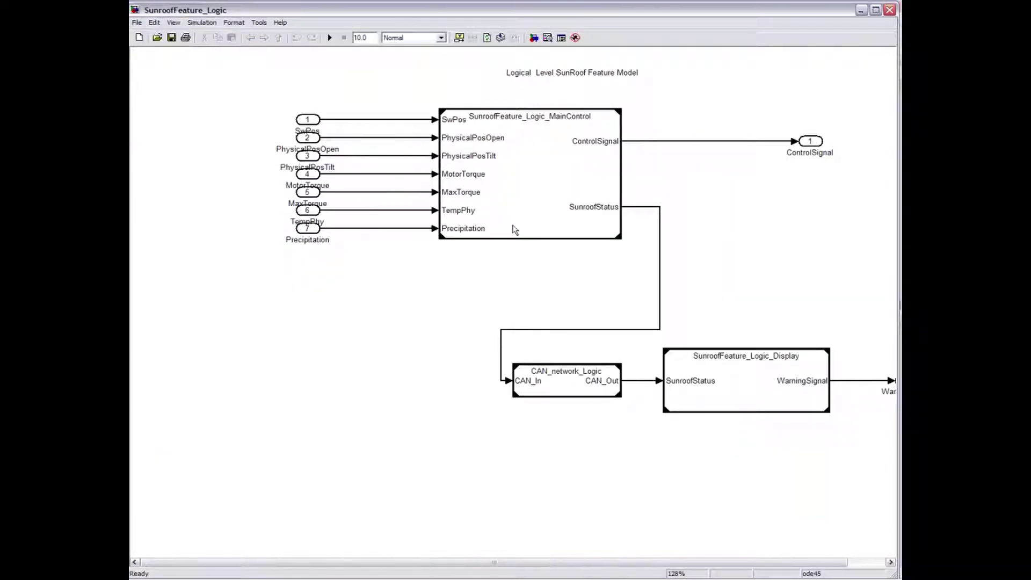
double_click(513, 231)
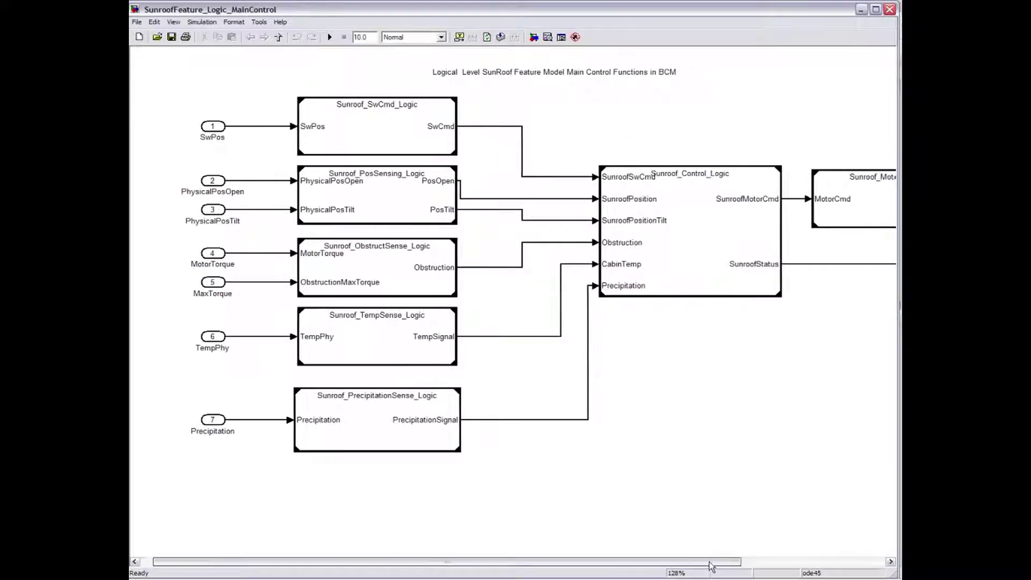
drag(711, 566, 752, 565)
double_click(658, 291)
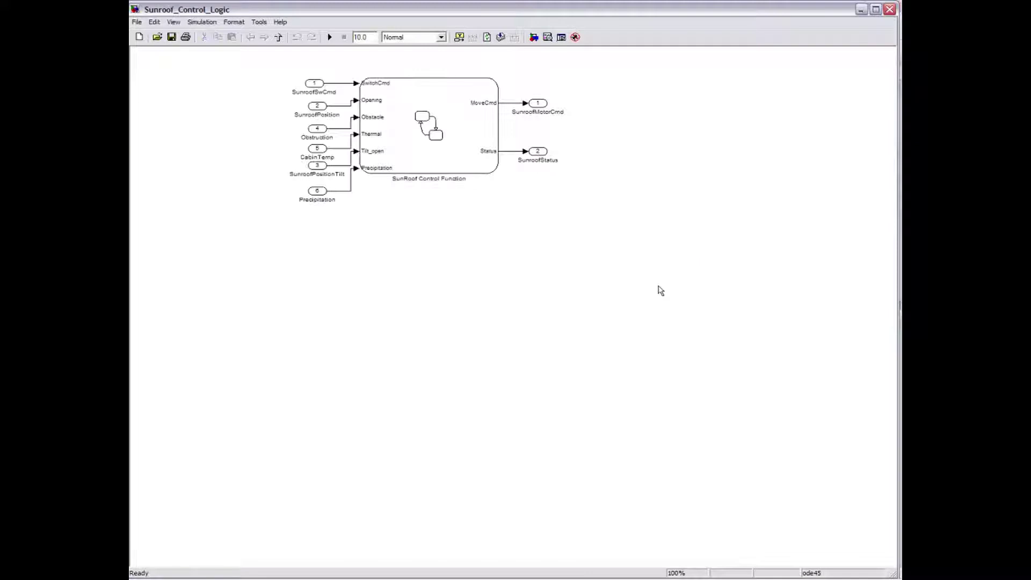
double_click(470, 156)
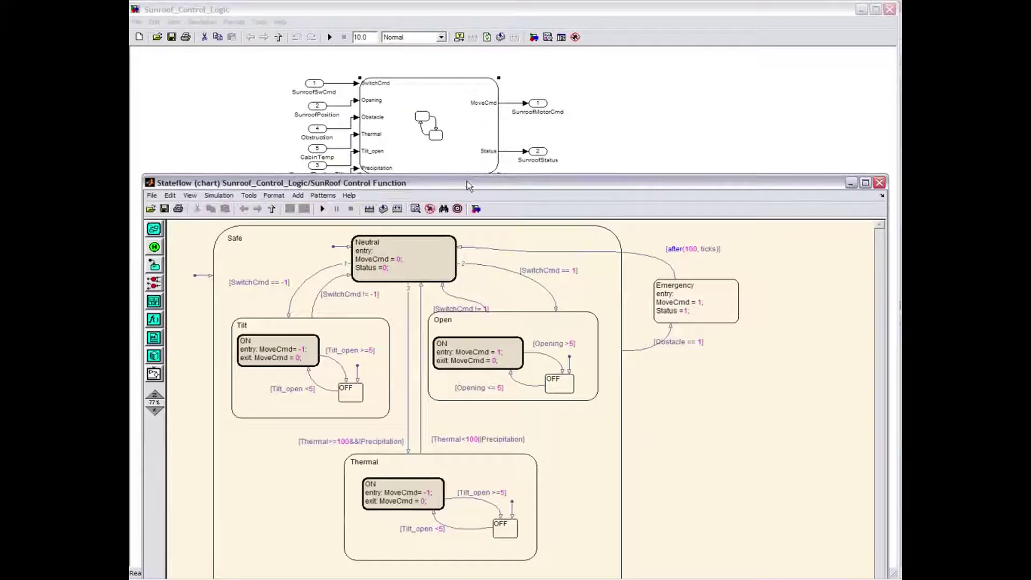
drag(467, 175, 467, 15)
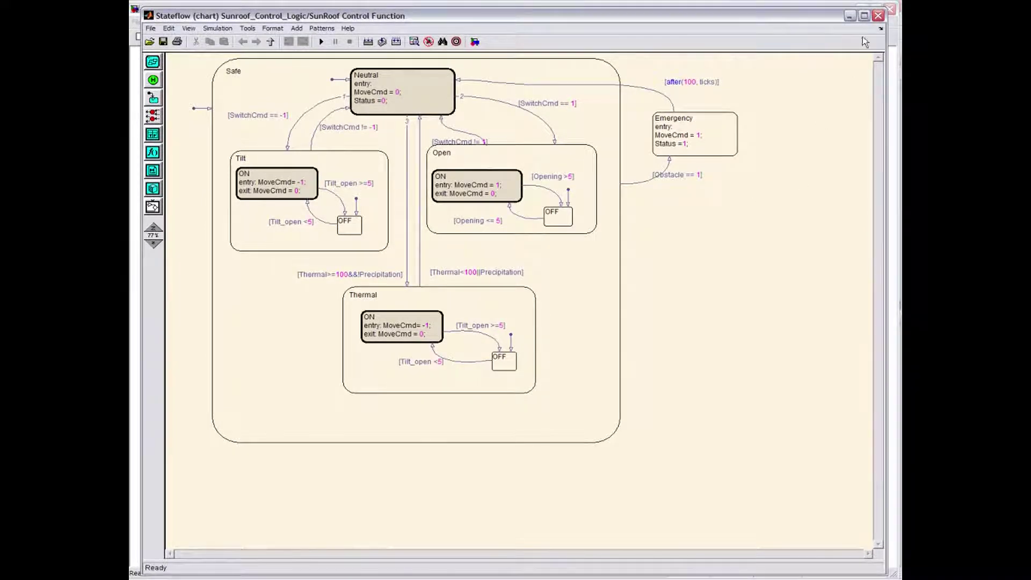
Close the Stateflow chart, then log in and save SunroofFeature_Logic to Teamcenter
click(877, 14)
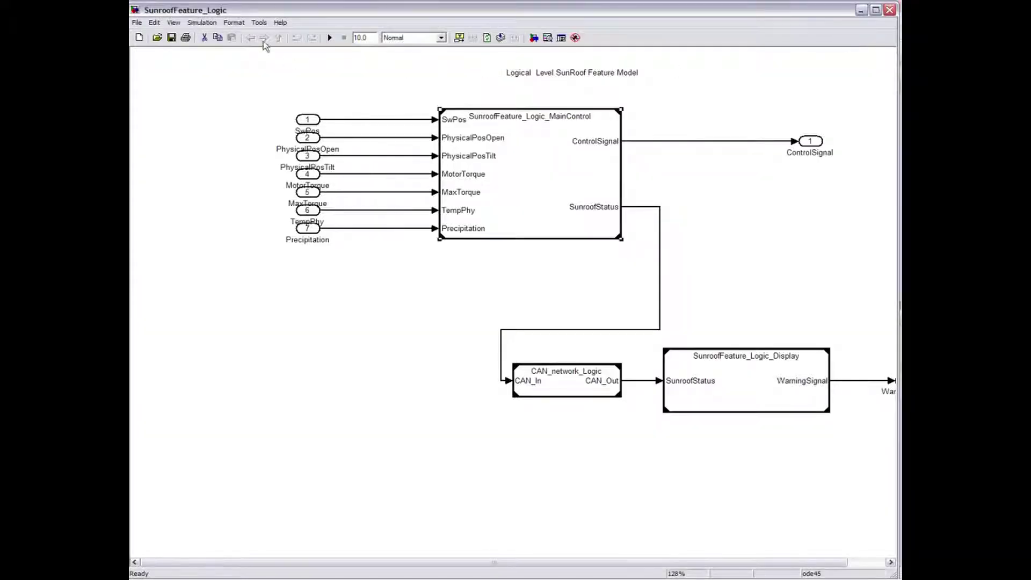
click(258, 24)
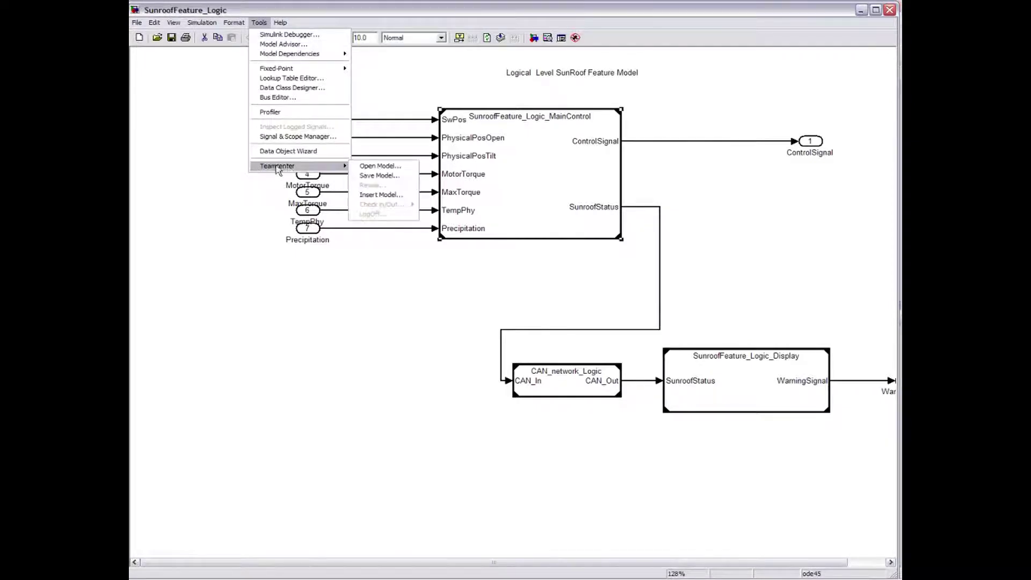
mouse_move(277, 166)
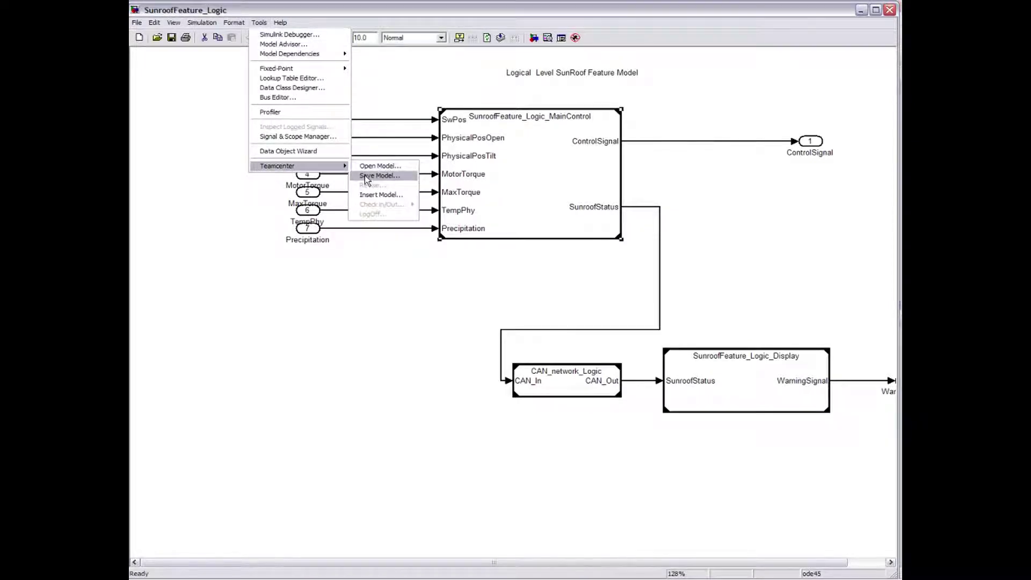
click(365, 177)
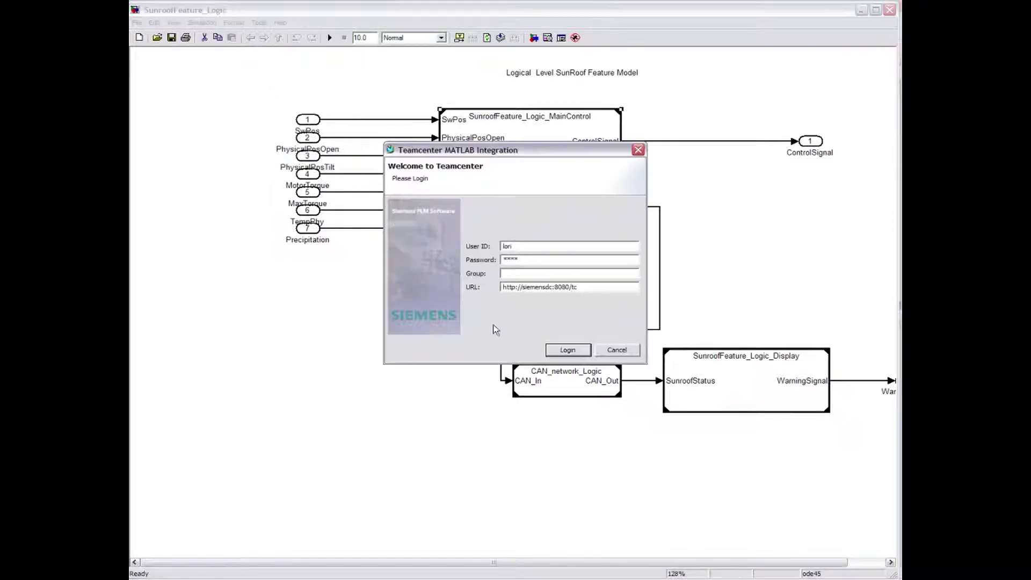
click(568, 351)
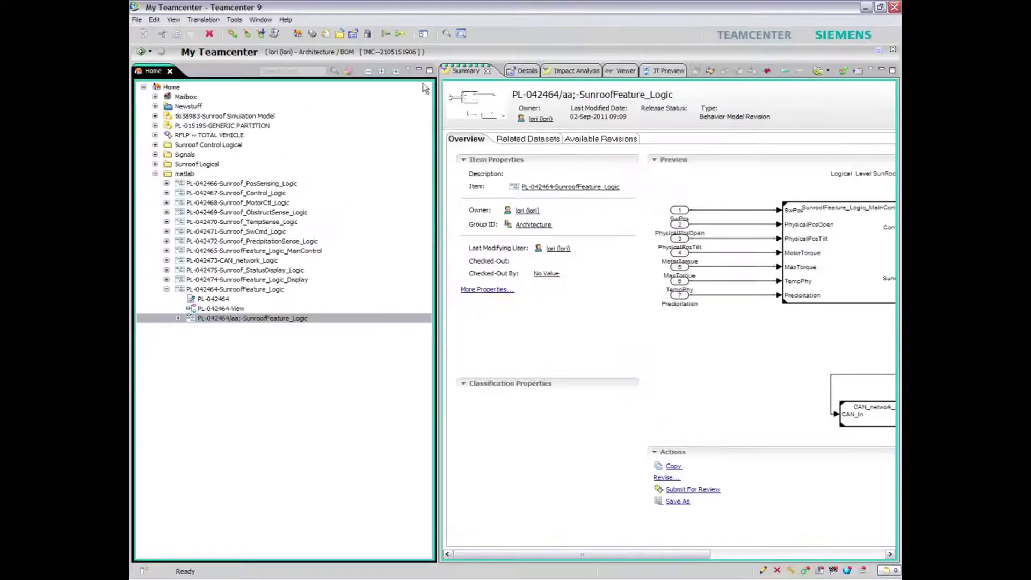
Open the SunroofFeature_Logic revision from the Home tree in the Relation Browser
right_click(303, 323)
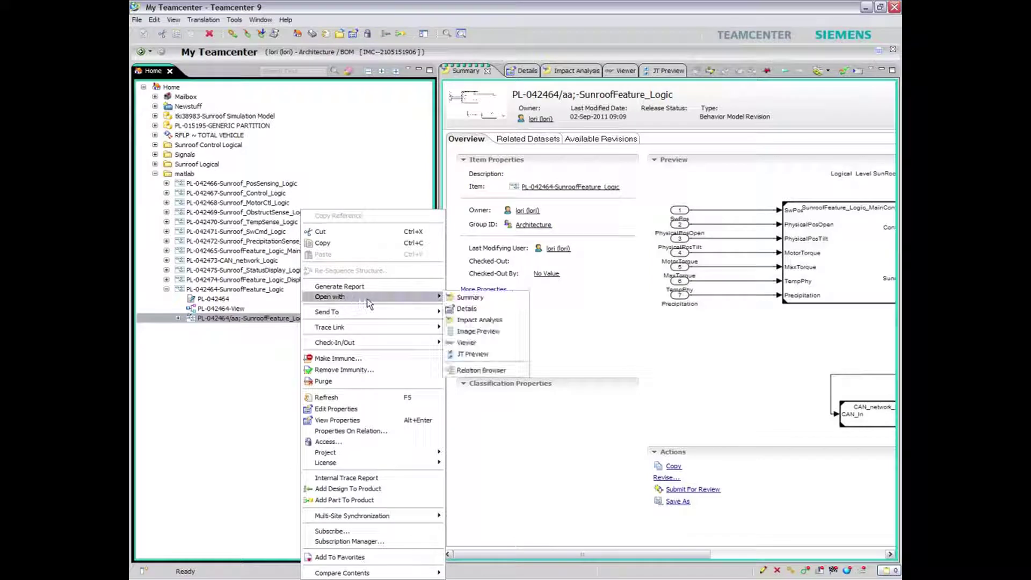
mouse_move(331, 296)
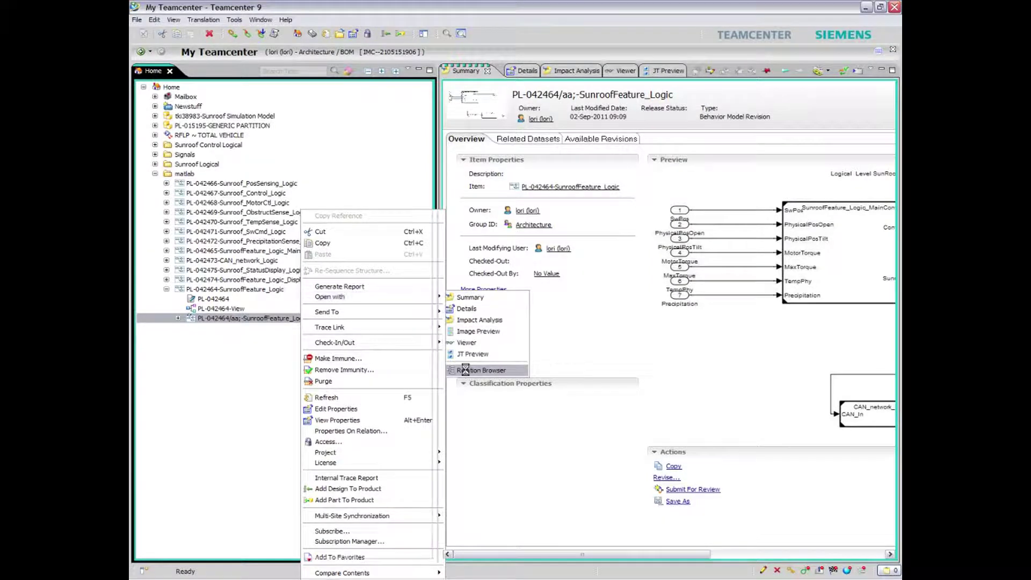
click(466, 370)
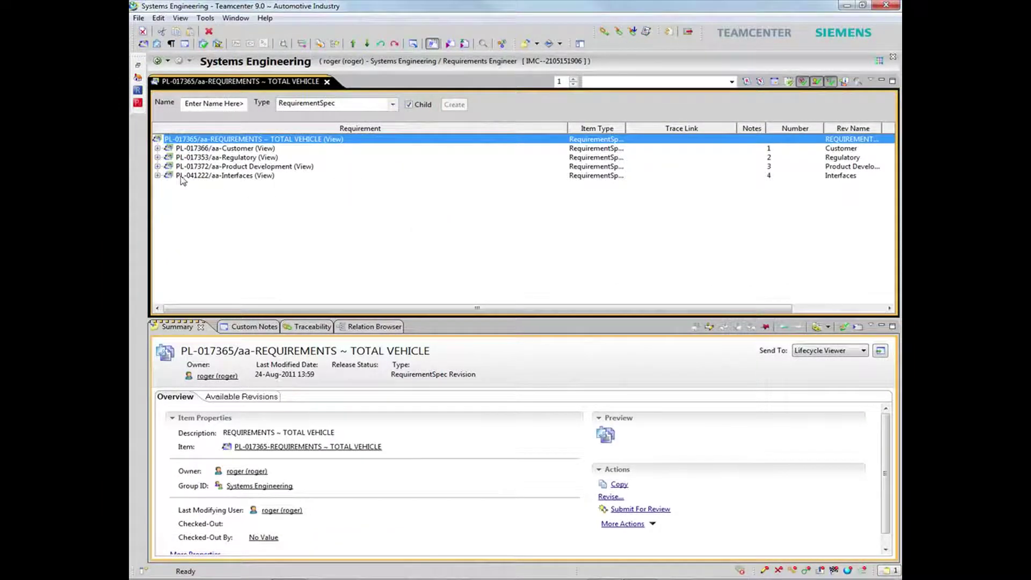
Expand Interfaces > Vehicle Roof and select seal interface IC-236003 to show its BODY UPPER-STRUCTURE summary
click(158, 175)
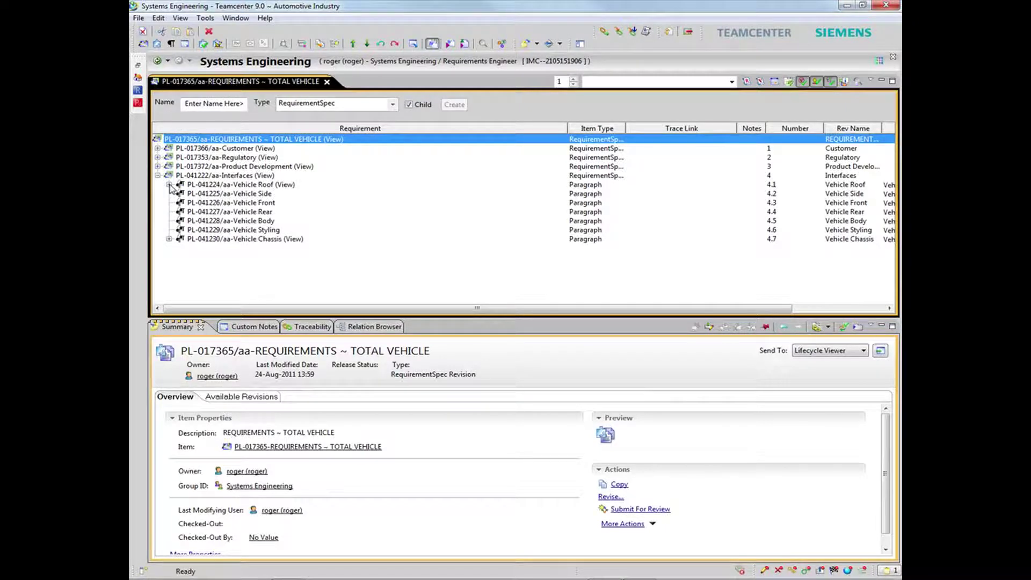
click(168, 184)
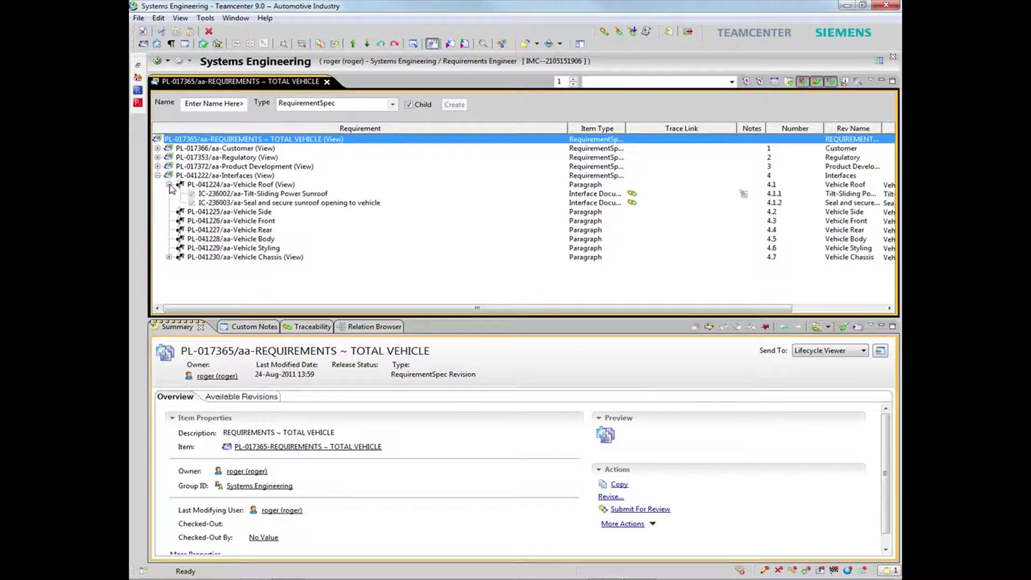
click(299, 208)
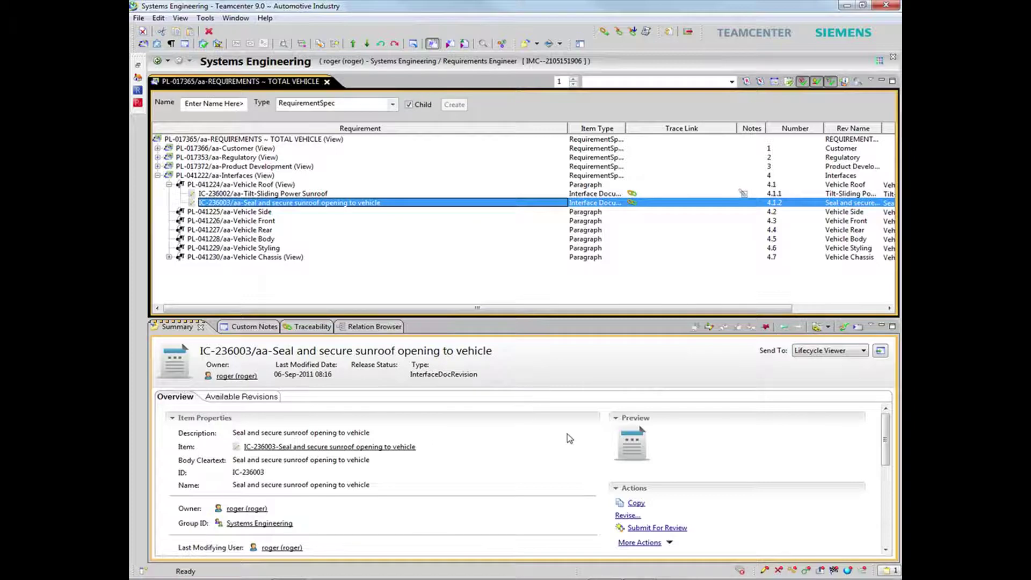
drag(886, 454, 892, 518)
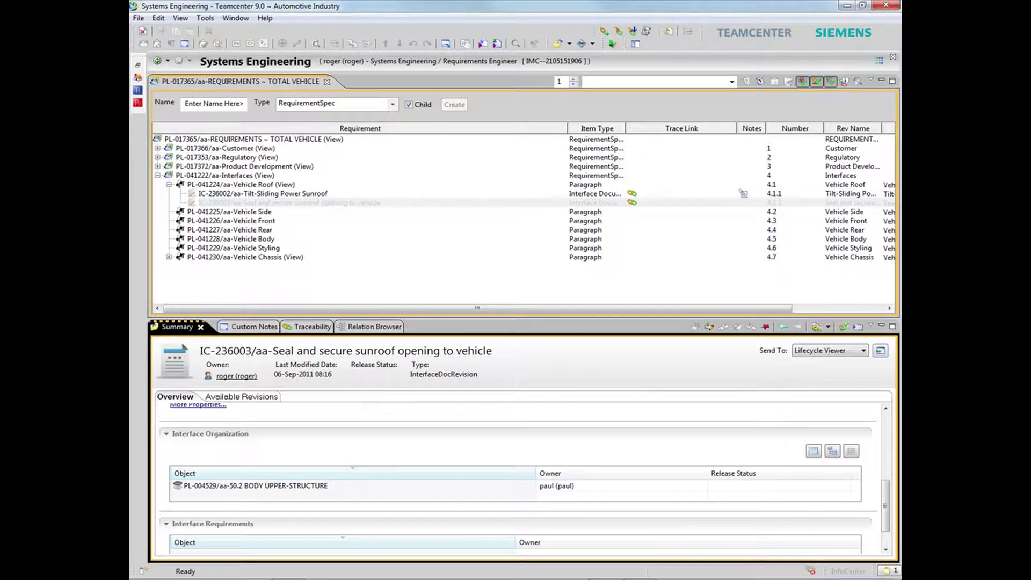
drag(884, 507, 888, 528)
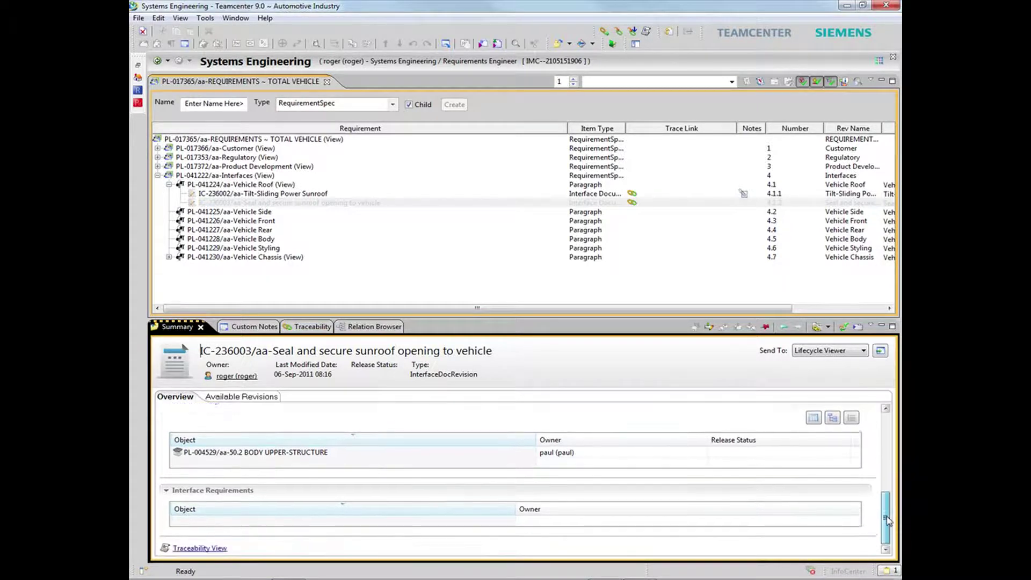